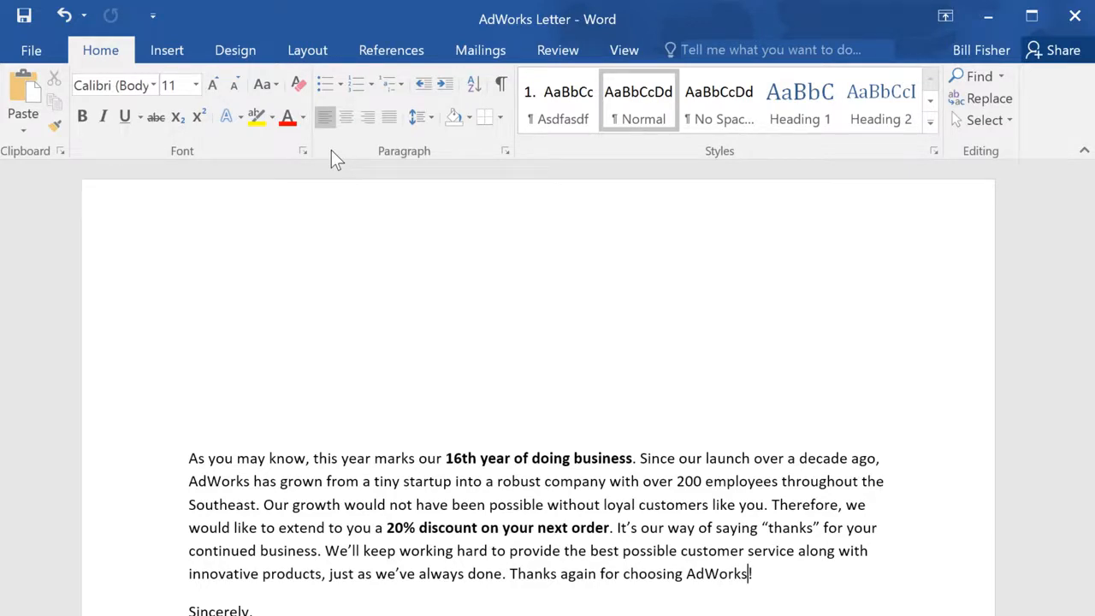
Launch the Step-by-Step Mail Merge Wizard from the Mailings tab with Letters as the document type
left_click(483, 53)
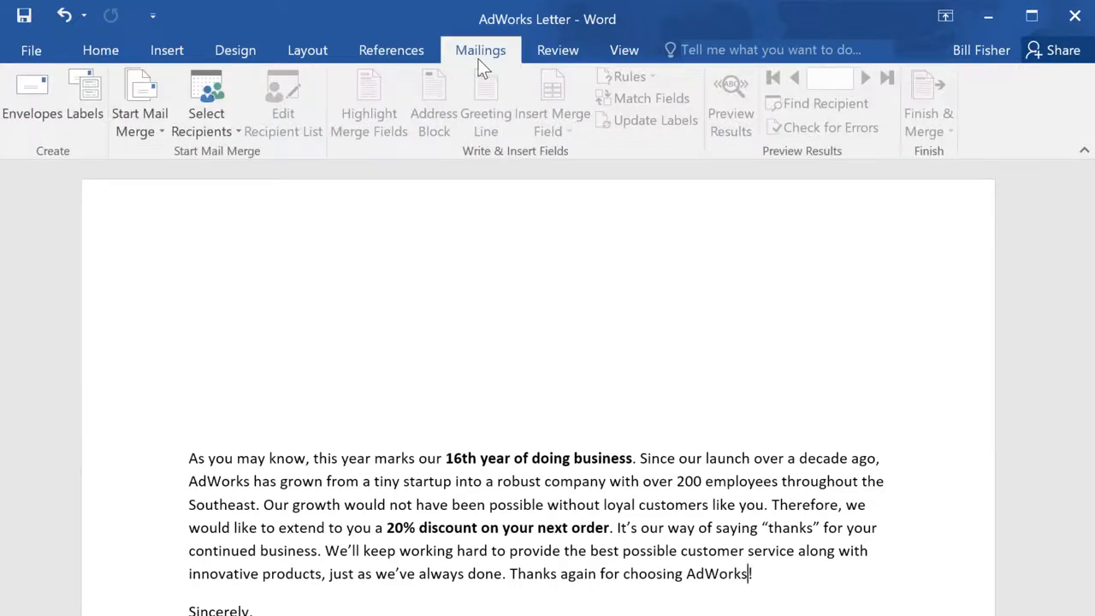
left_click(166, 91)
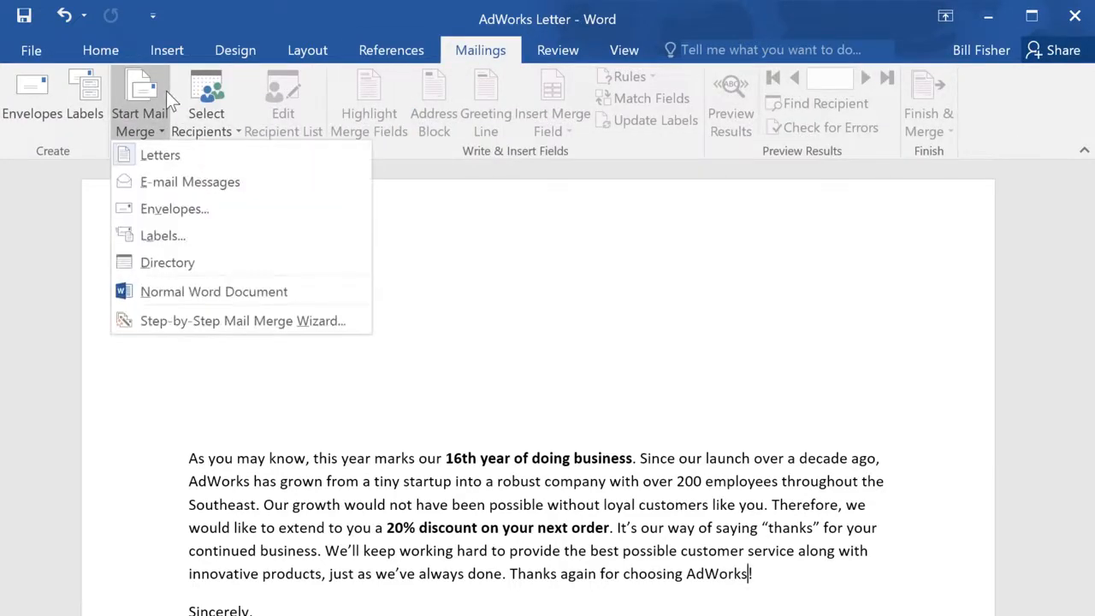
left_click(350, 320)
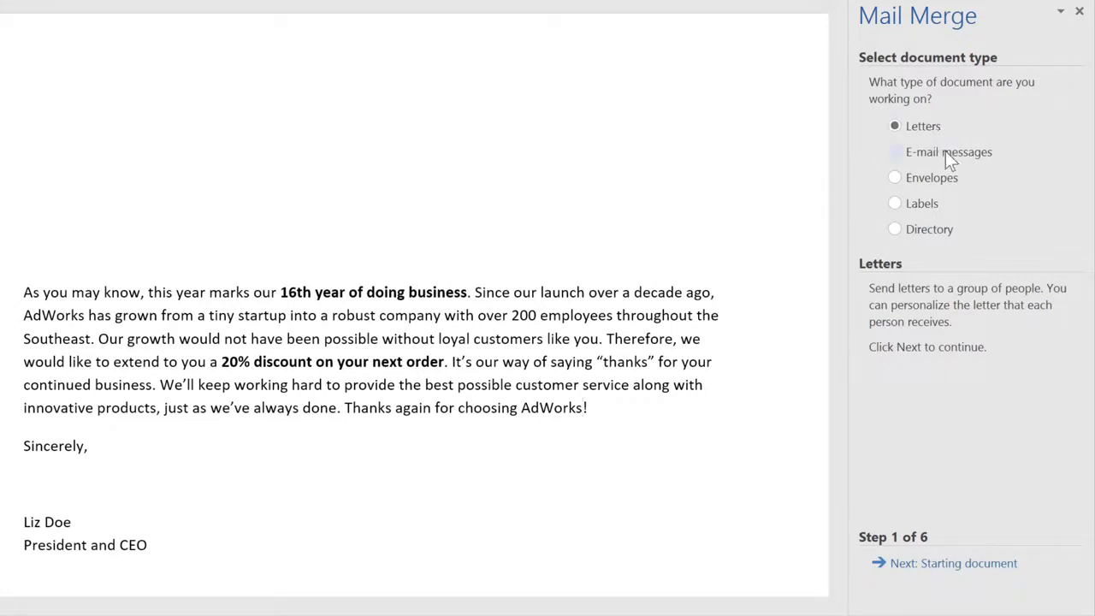
Advance the wizard using the current document as the starting point, and choose Type a new list
left_click(960, 573)
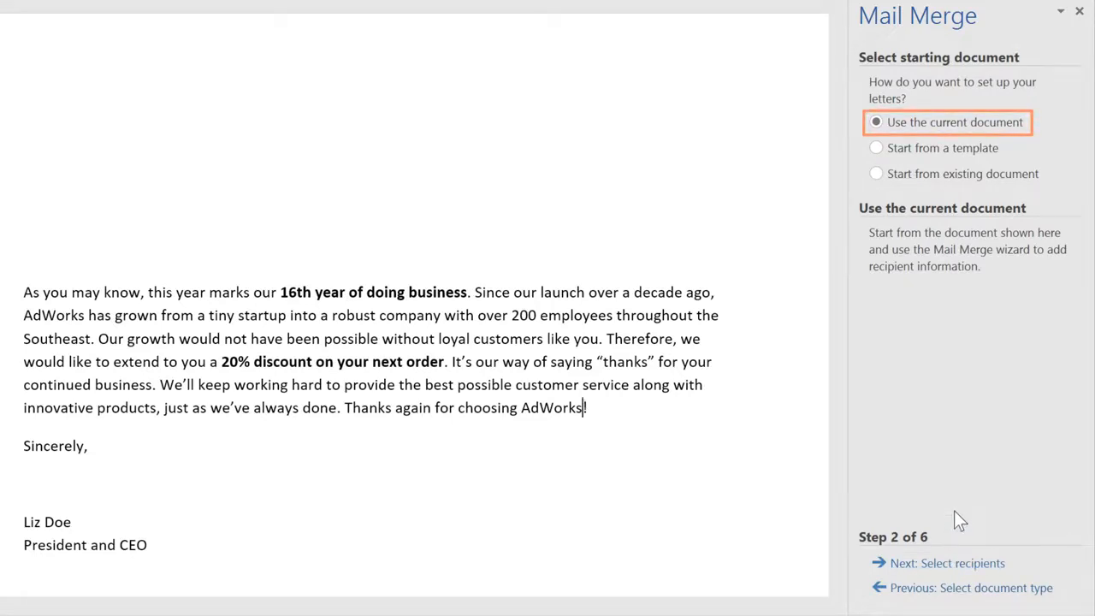
left_click(957, 564)
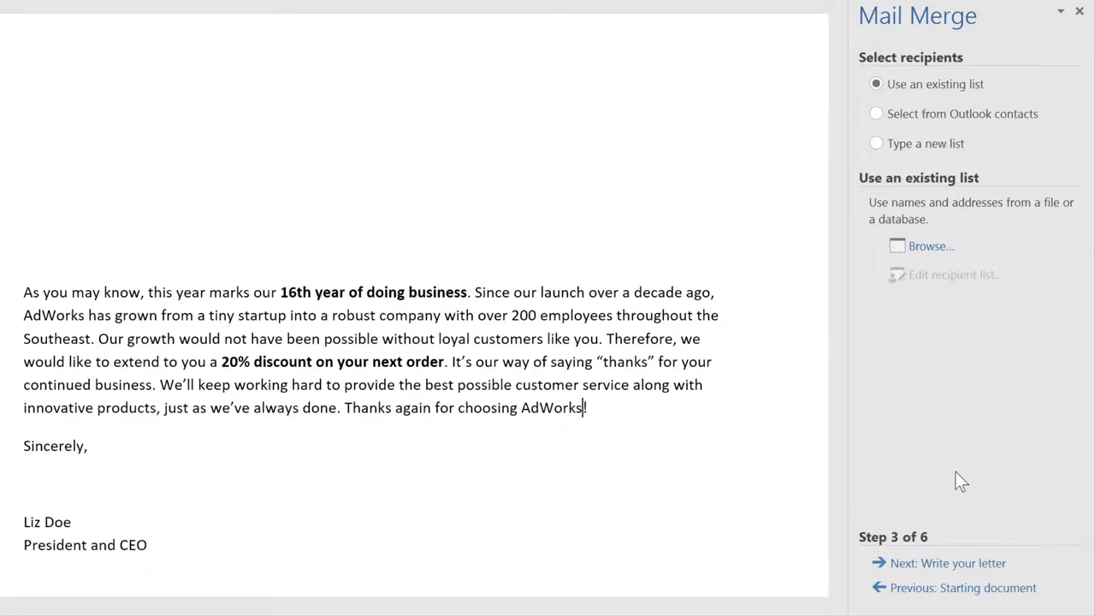
left_click(876, 145)
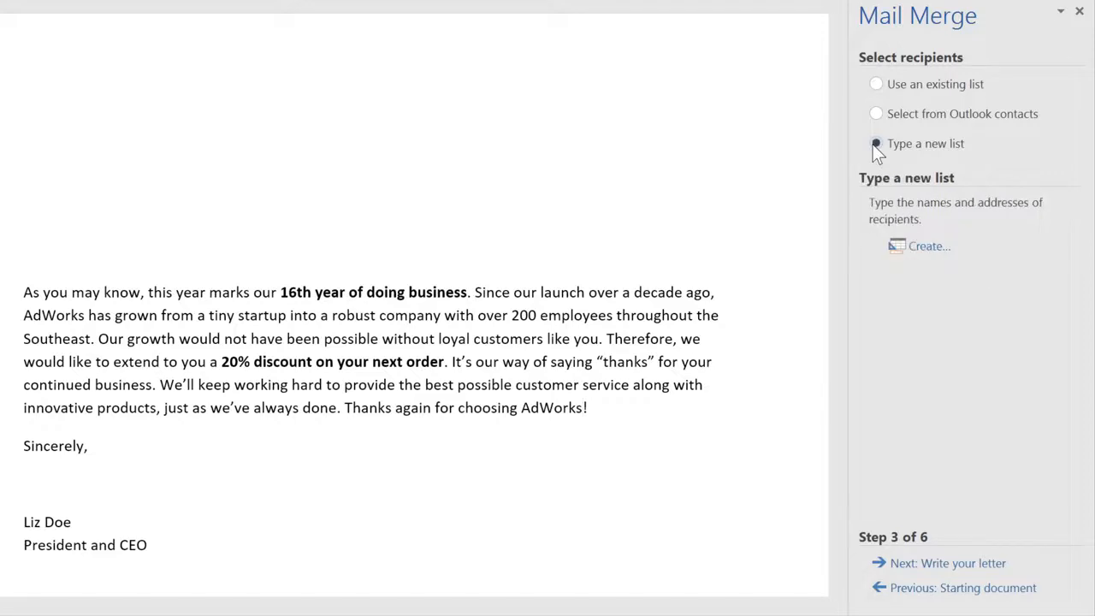
left_click(915, 254)
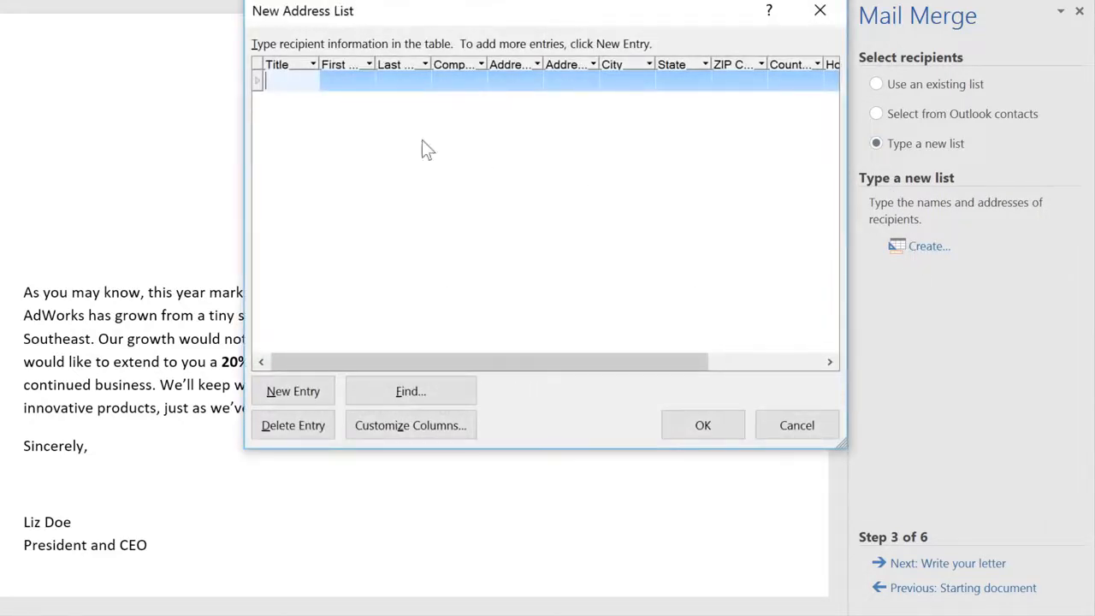
left_click(359, 83)
type("Tom")
key("Tab")
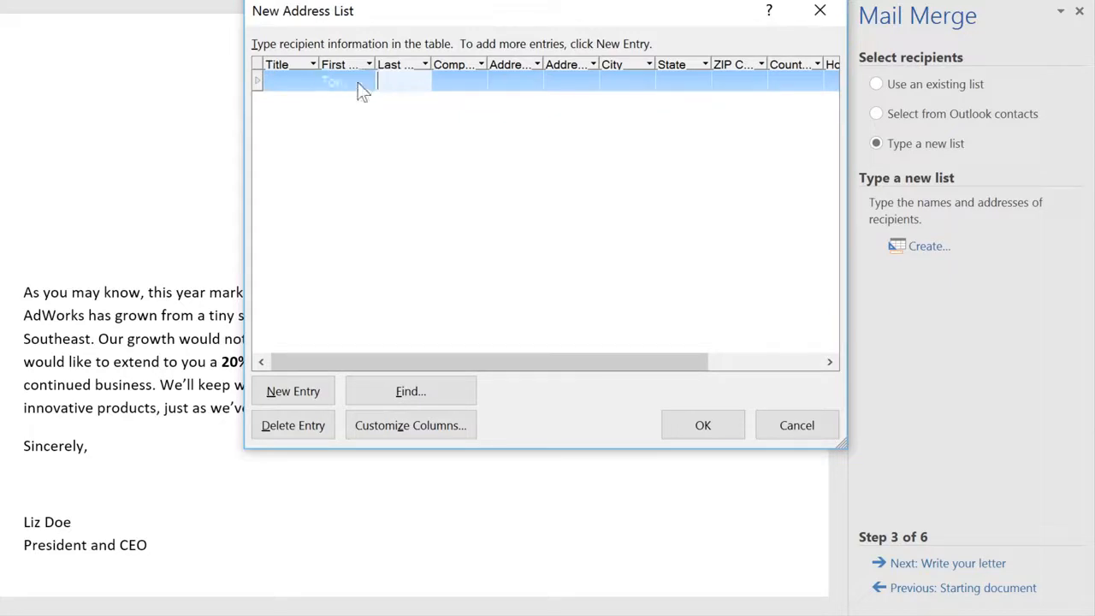
type("Har")
type("dison")
key("Tab")
key("Tab")
type("121 F")
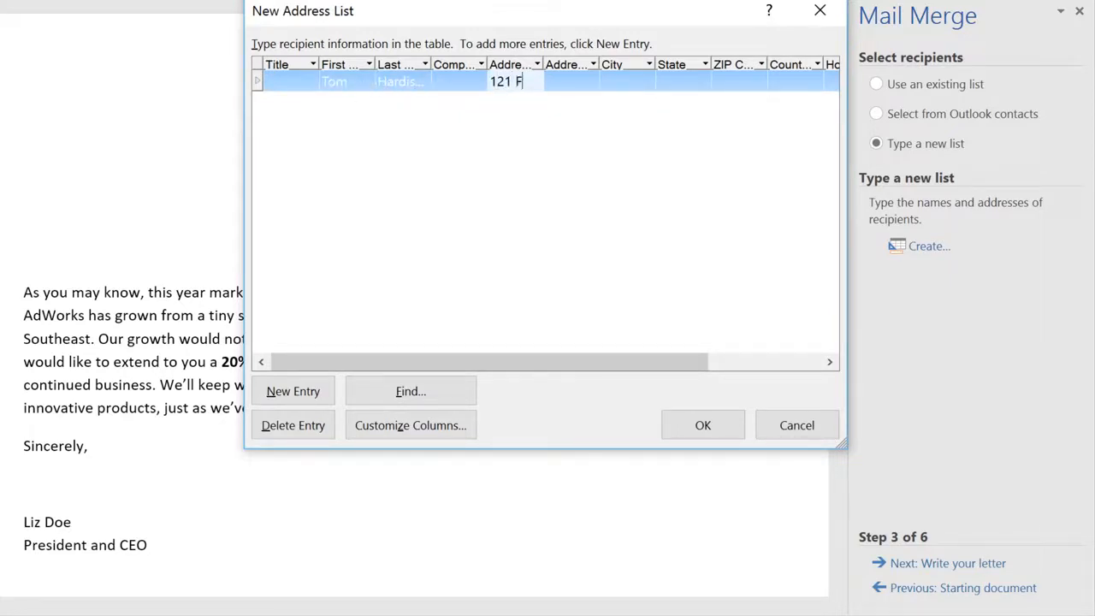
type("orsythe")
left_click(796, 436)
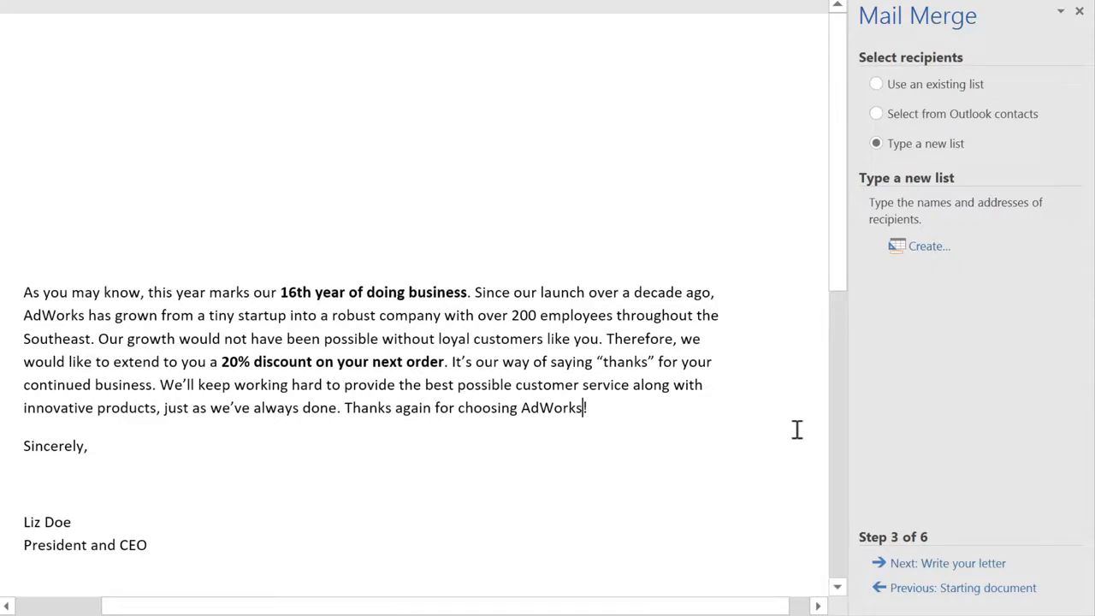
Use Sheet1$ of AdWorks_Recipients.xlsx as the existing recipient list, keeping all recipients included
left_click(876, 86)
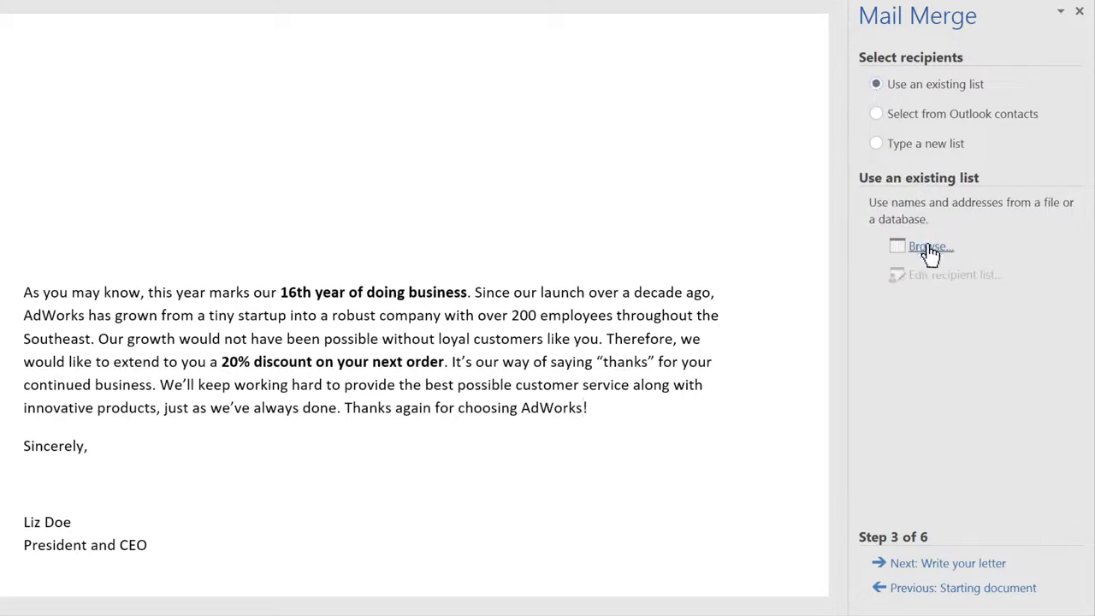
left_click(930, 254)
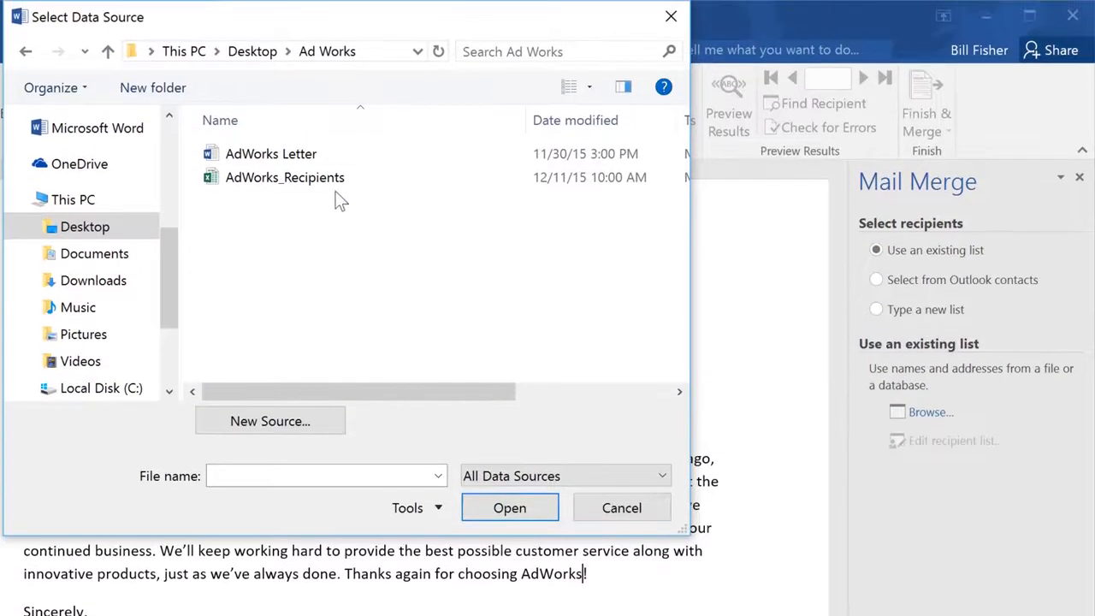
left_click(337, 184)
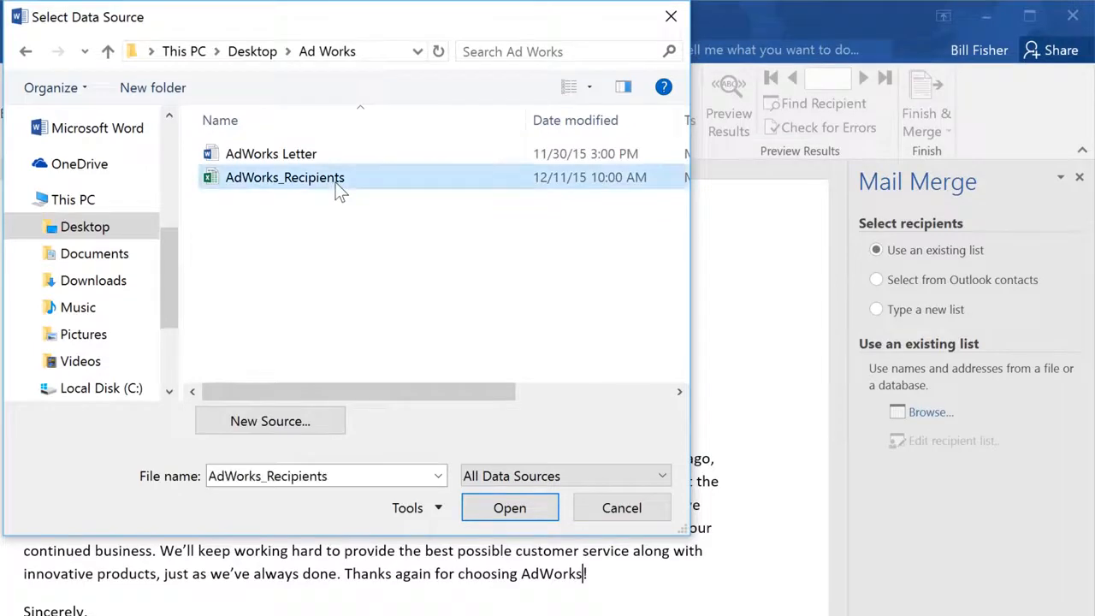
left_click(464, 509)
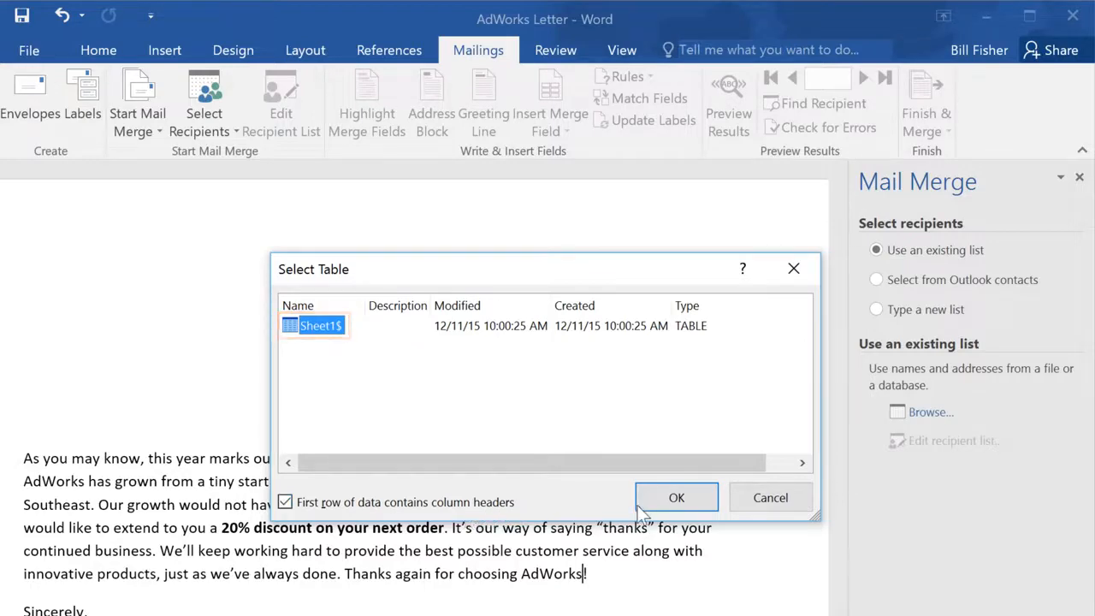
left_click(676, 497)
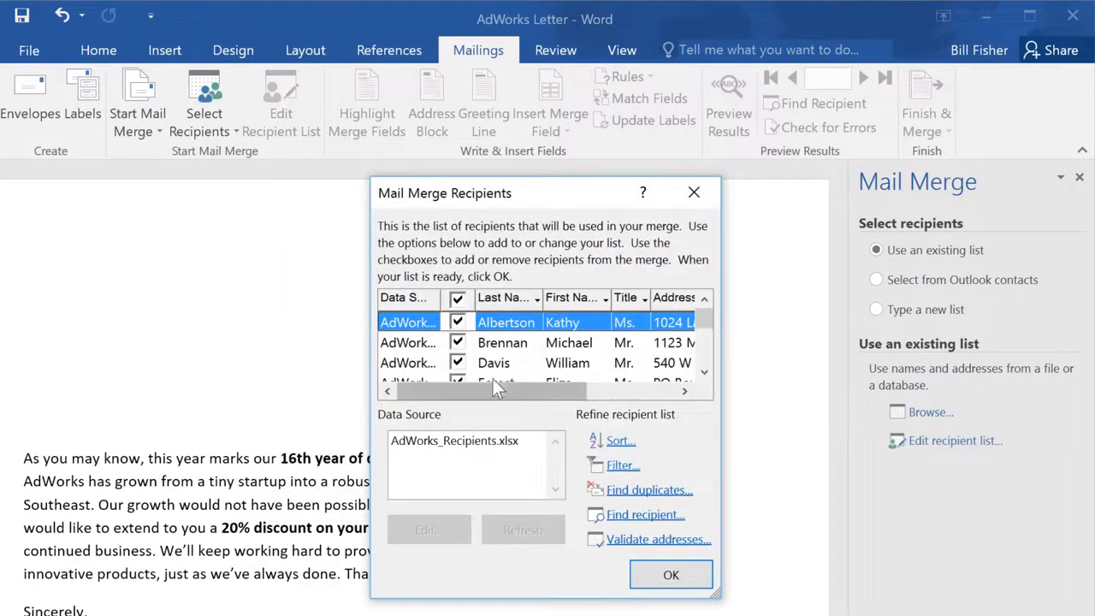
left_click(456, 322)
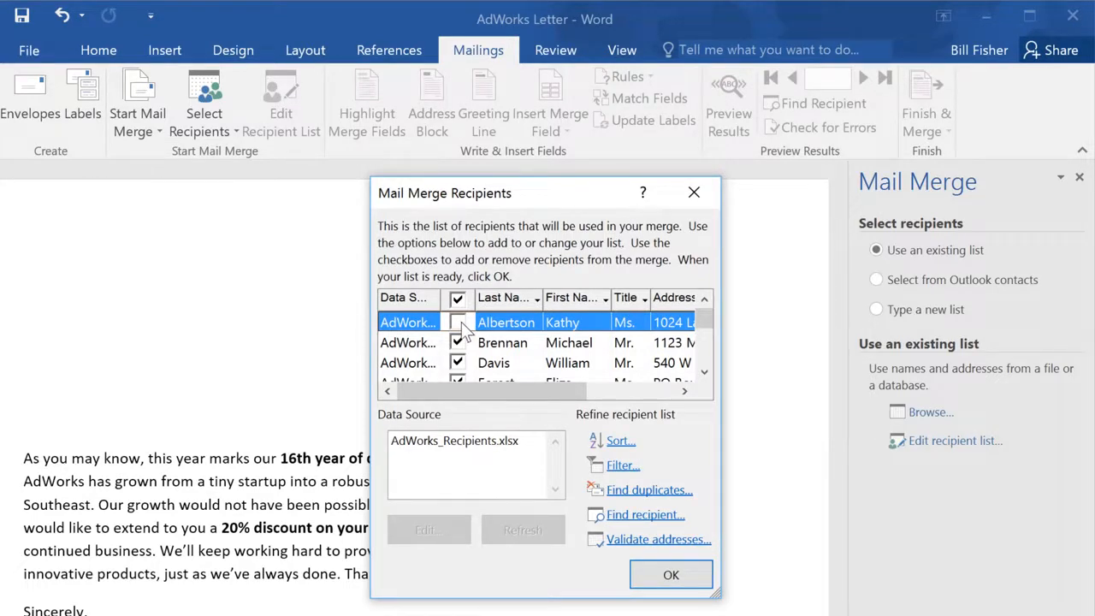
left_click(460, 322)
left_click(667, 573)
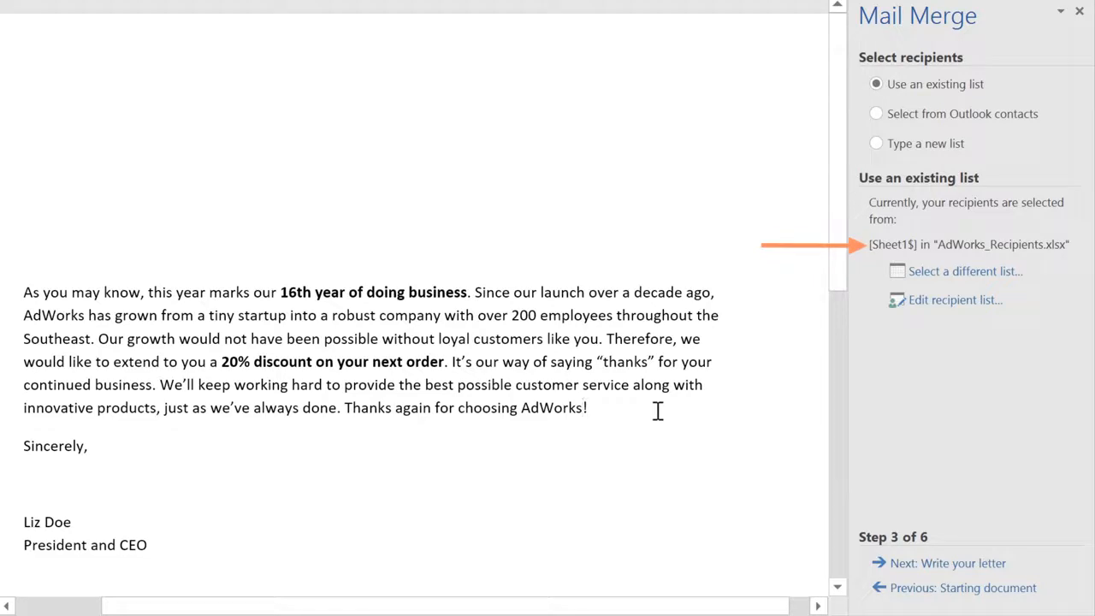
Insert an «AddressBlock» on the letter's top line using the 'Mr. Joshua Randall Jr.' name format
left_click(904, 565)
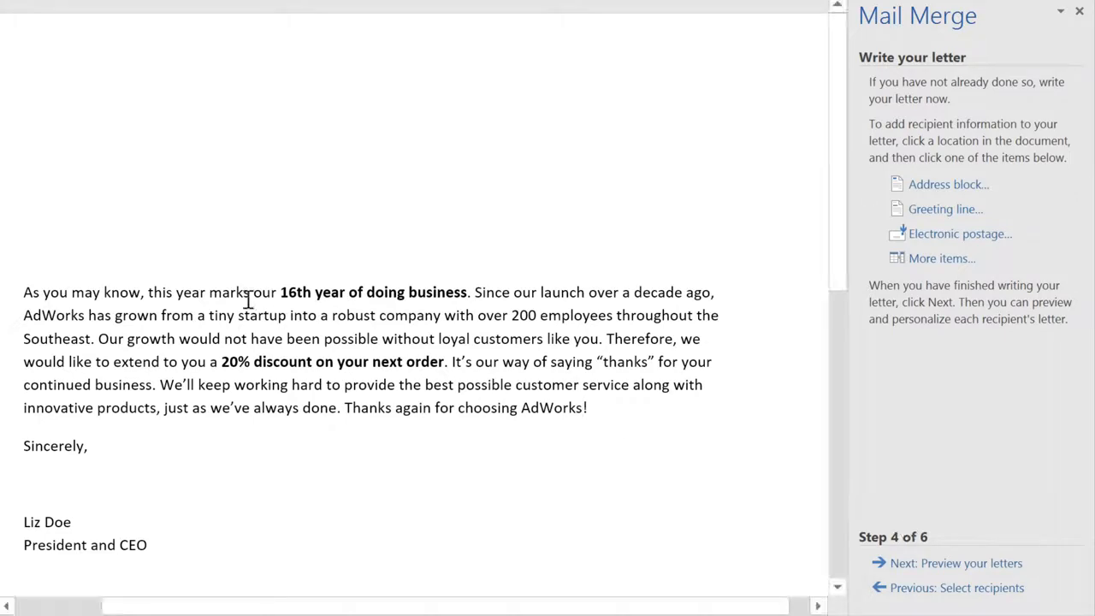
left_click(28, 114)
left_click(947, 189)
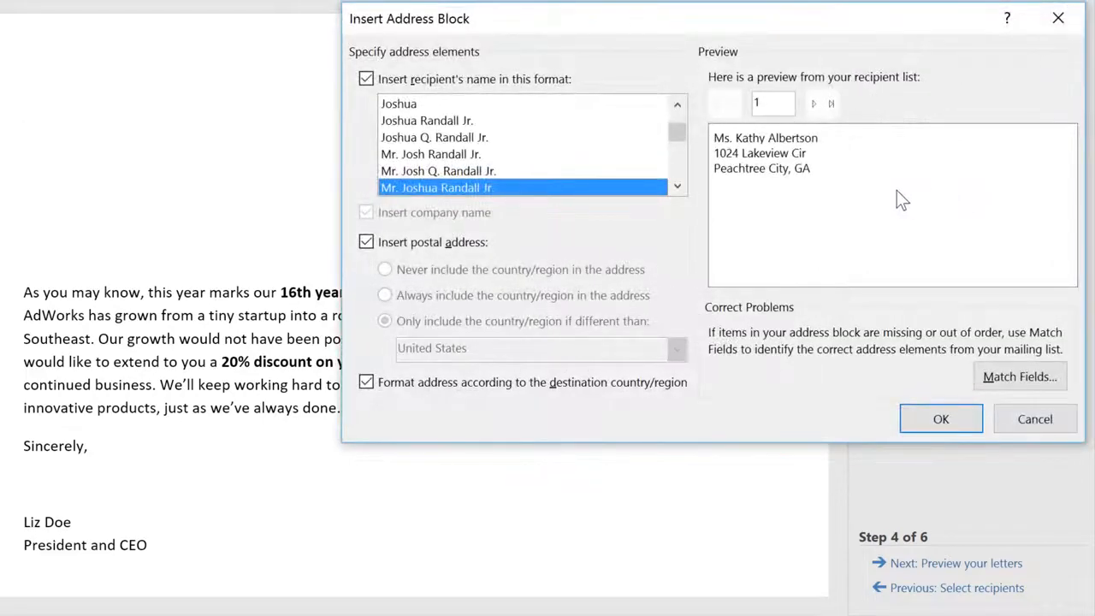
left_click(677, 188)
left_click(676, 188)
left_click(676, 188)
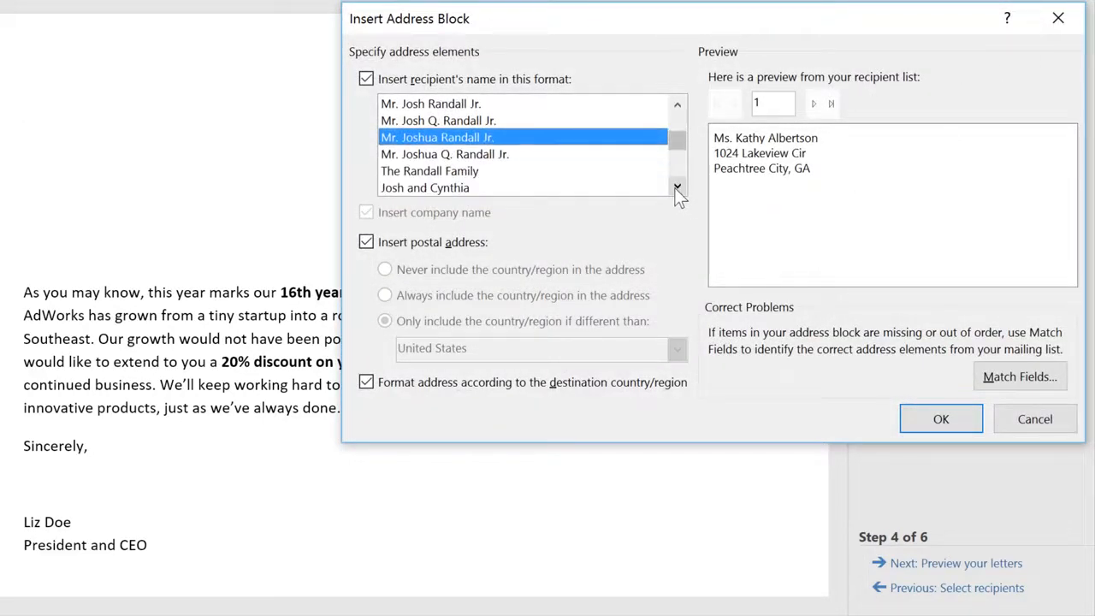
left_click(572, 158)
left_click(569, 168)
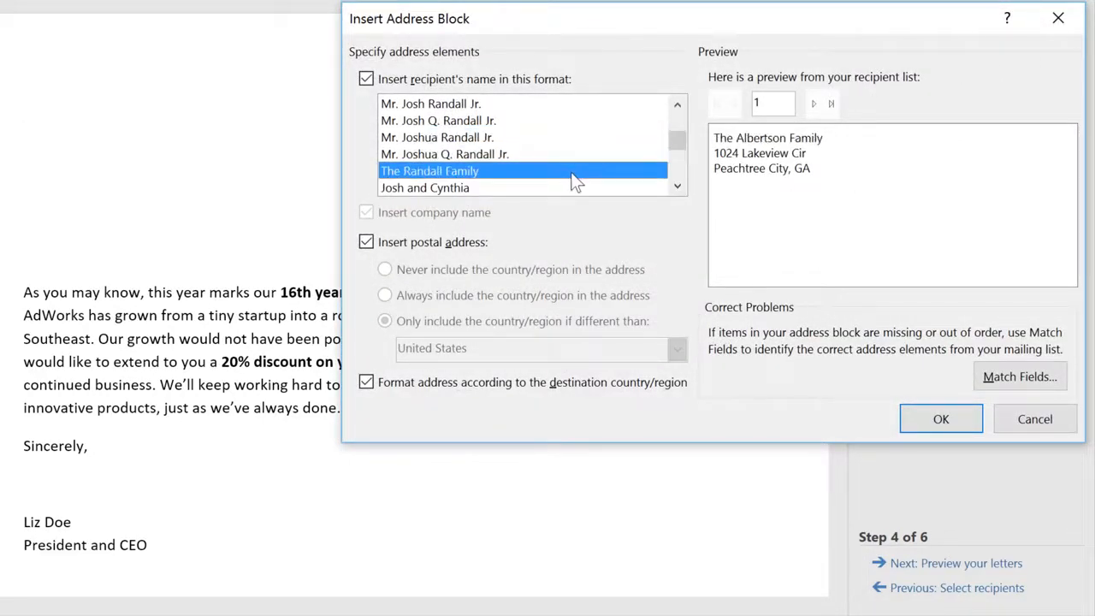
left_click(571, 185)
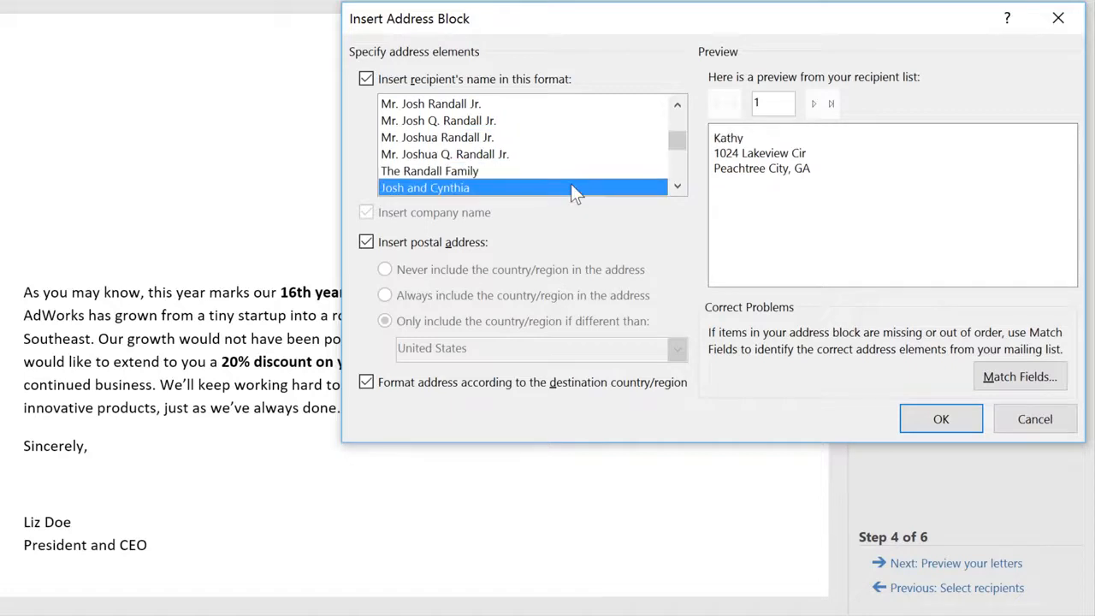
left_click(547, 139)
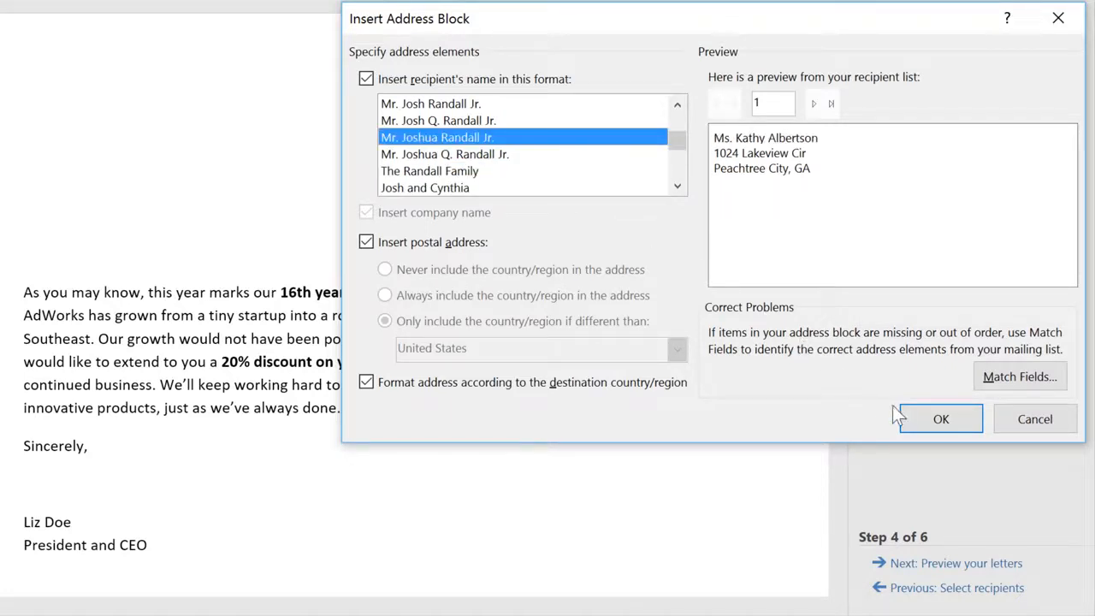
left_click(920, 423)
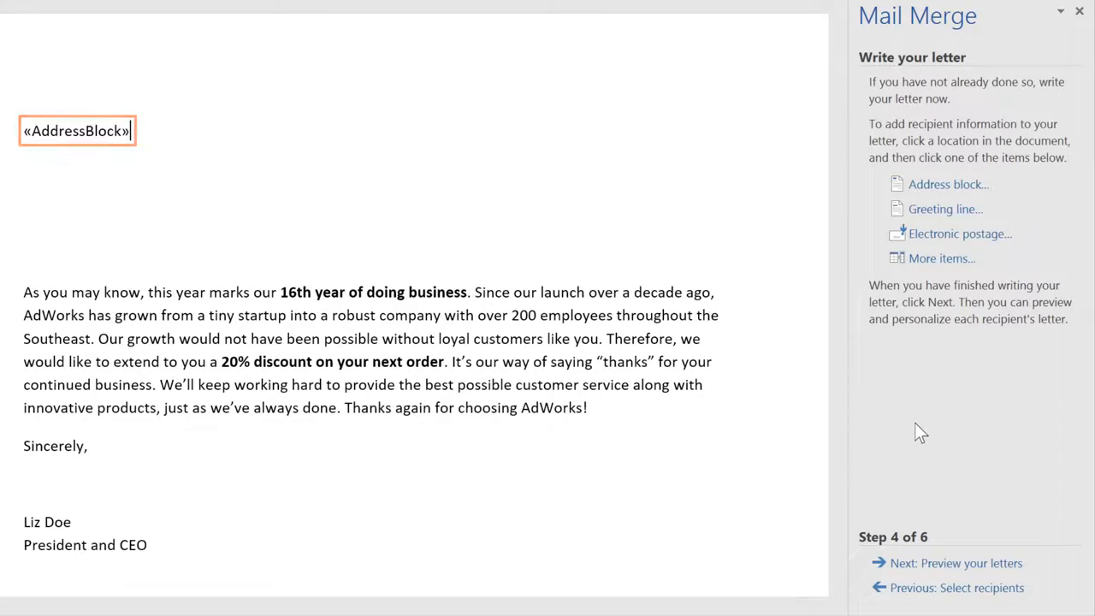
Insert a greeting line above the body using 'Dear' and a colon as closing punctuation
left_click(40, 246)
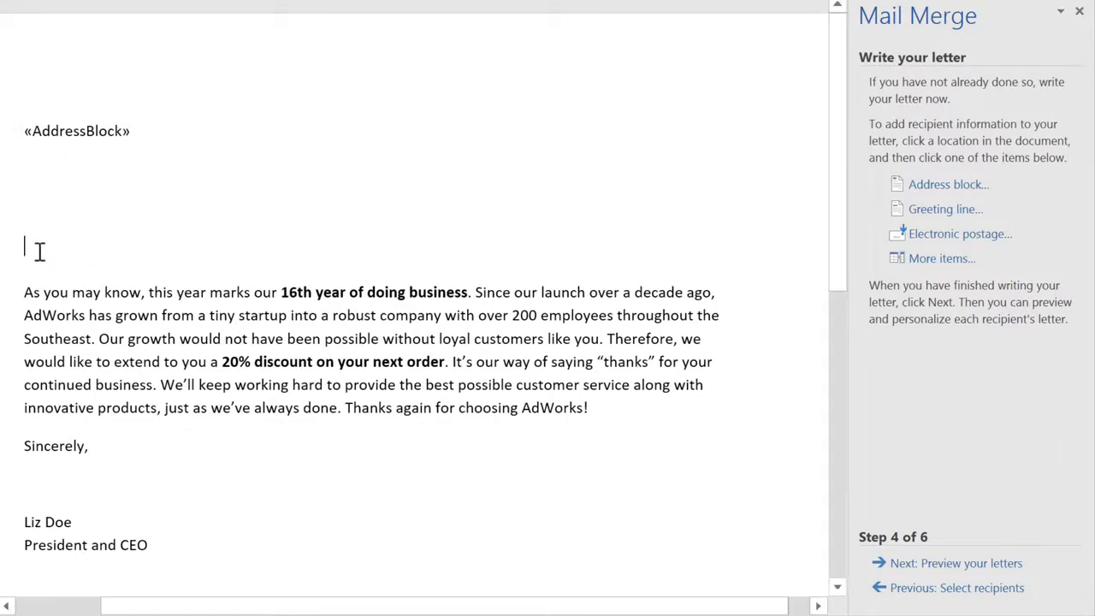
left_click(913, 212)
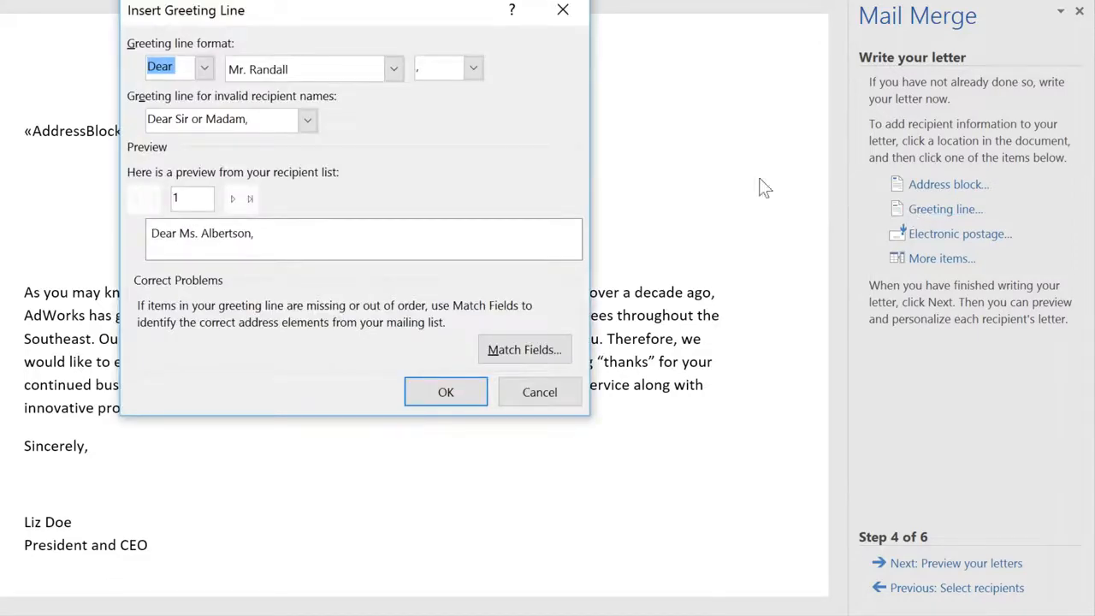
left_click(205, 70)
left_click(203, 75)
left_click(475, 65)
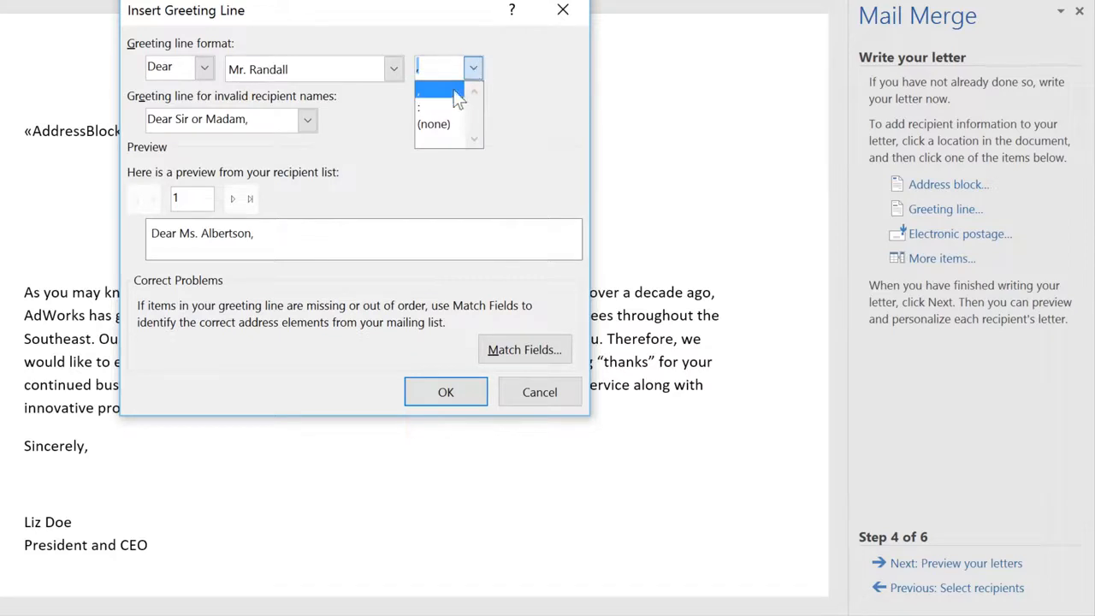
left_click(439, 107)
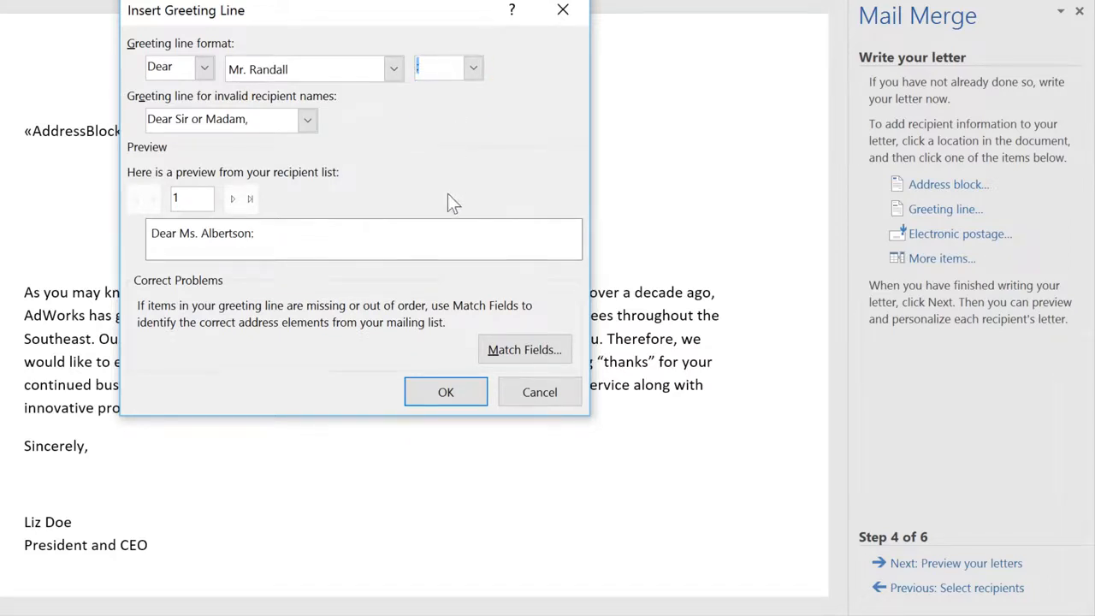
left_click(460, 390)
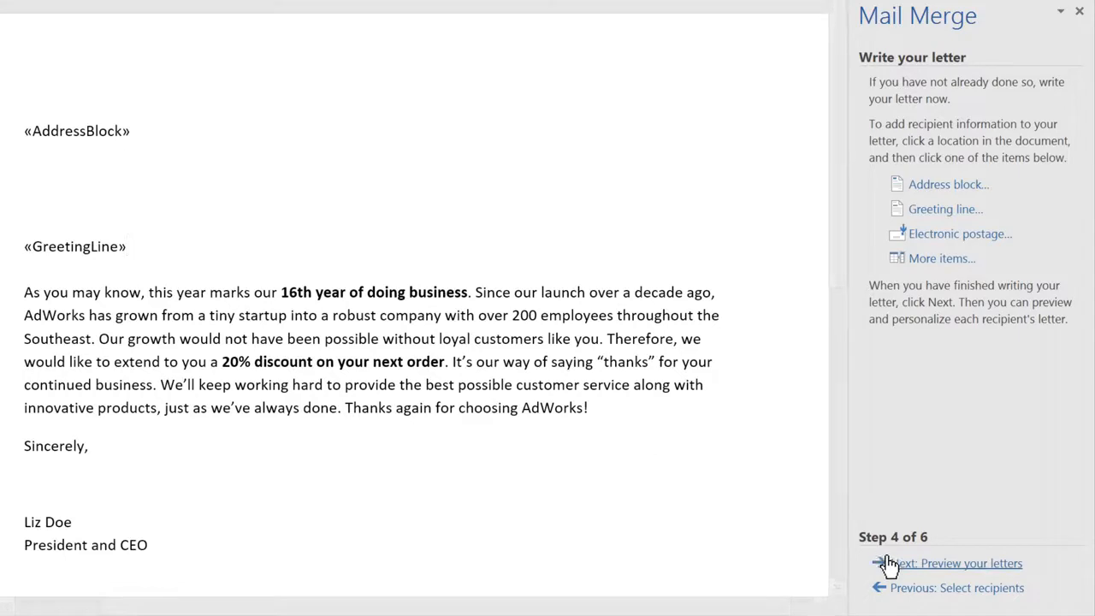
Preview the merged letters and step forward three times to Recipient 4
left_click(913, 566)
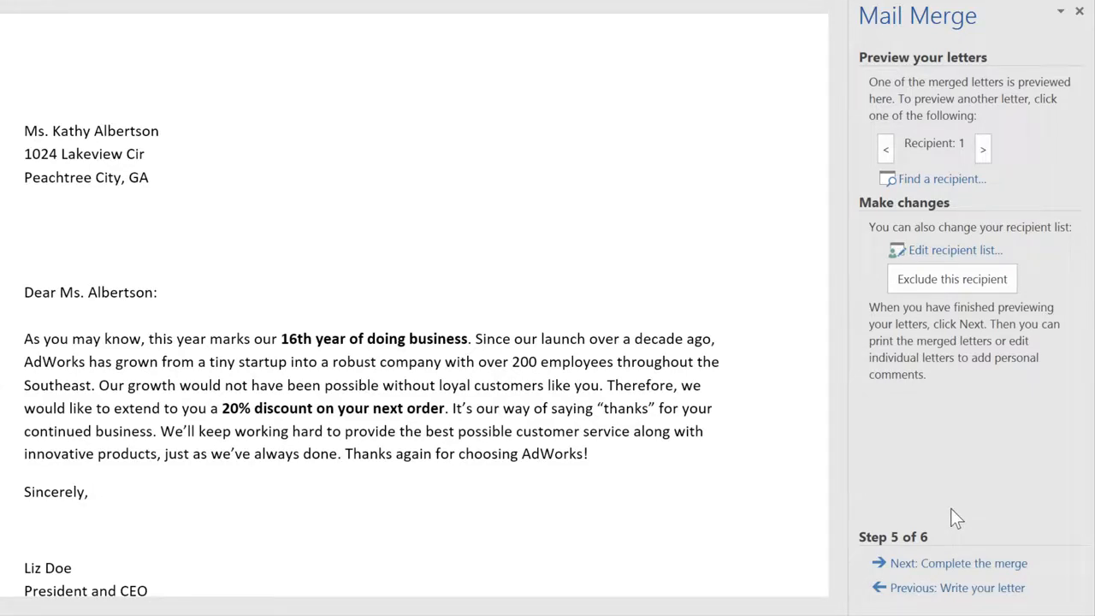
left_click(984, 148)
left_click(984, 149)
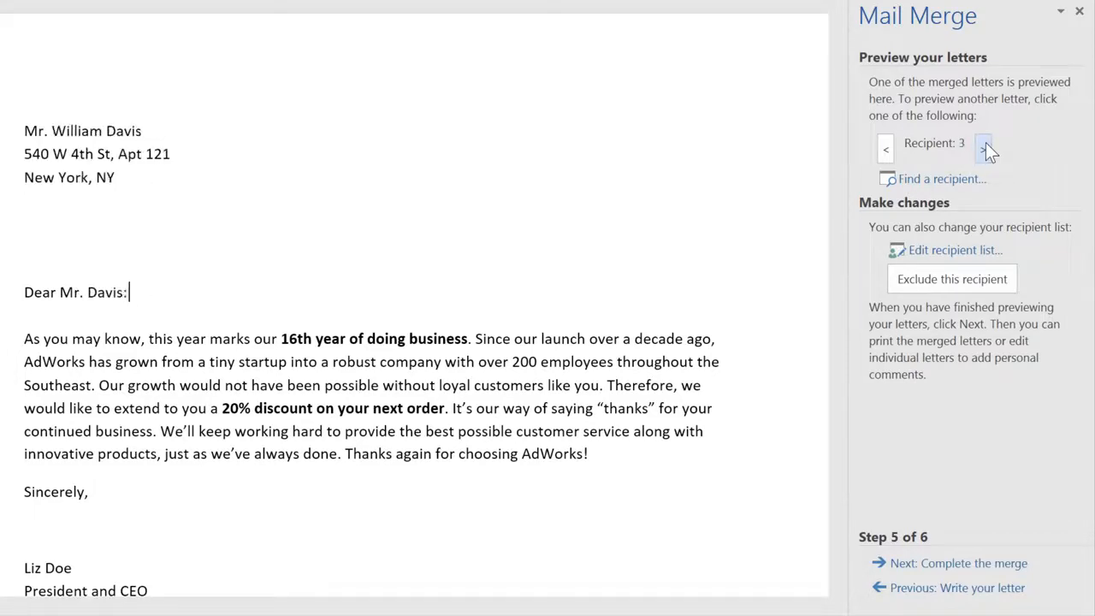
left_click(984, 149)
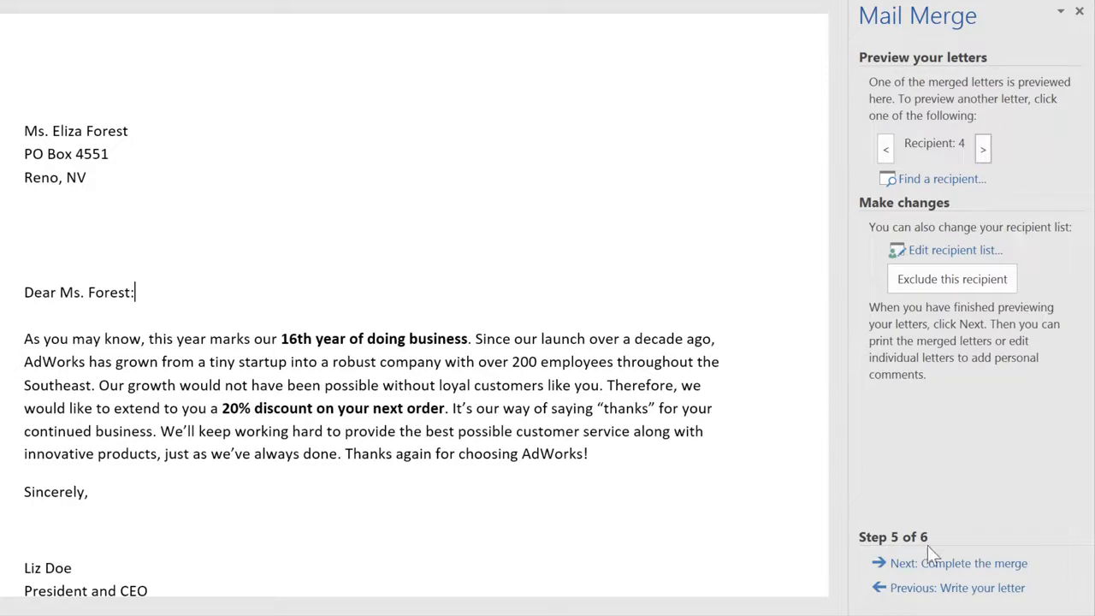
Complete the merge and print the merged letters for all records
left_click(916, 563)
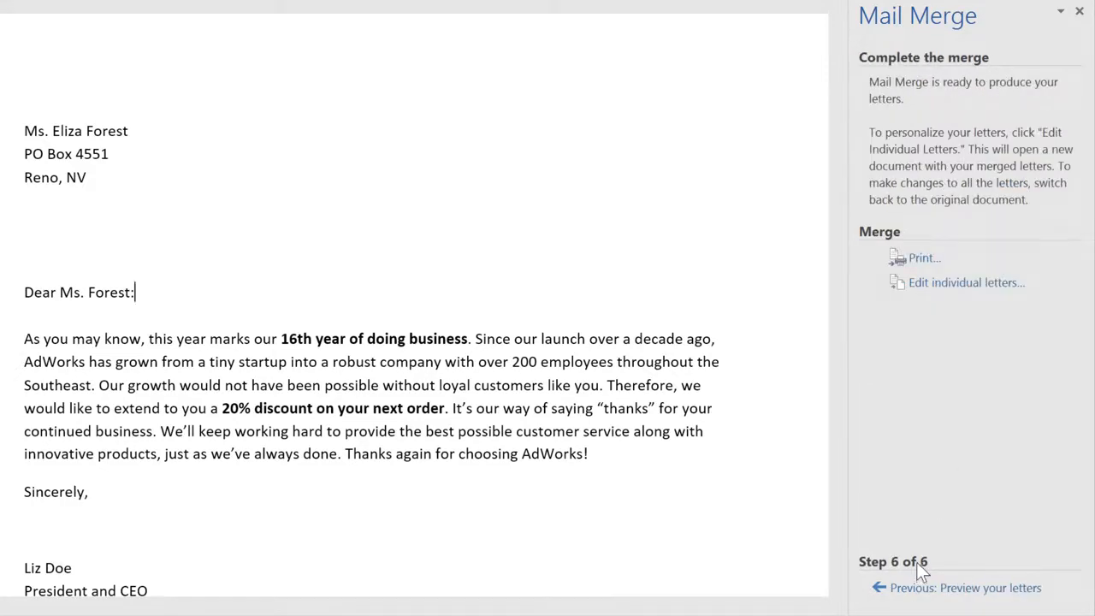
left_click(918, 261)
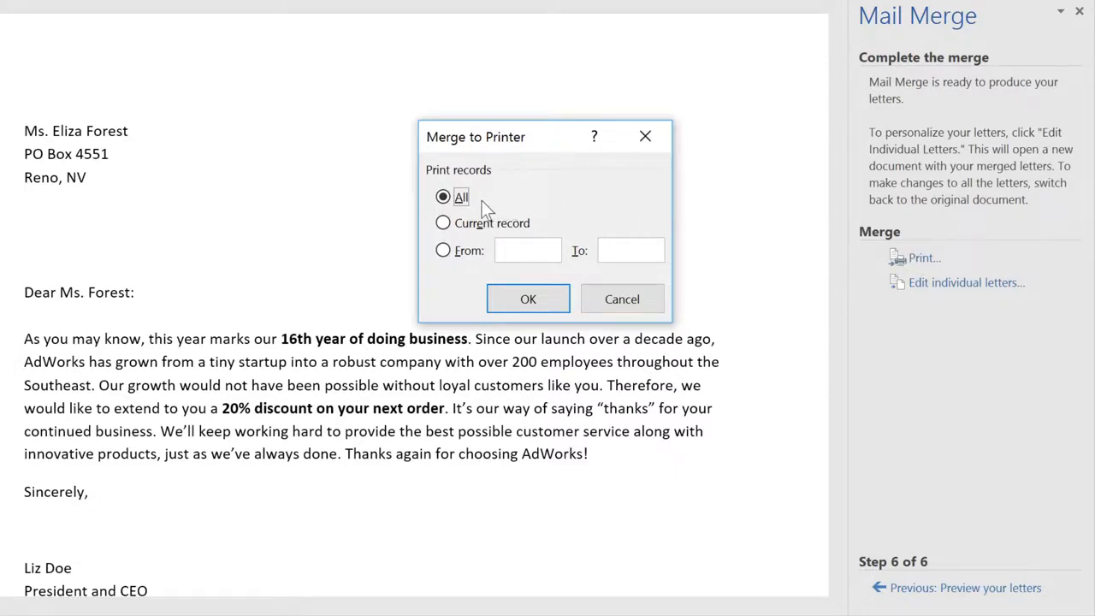
left_click(503, 290)
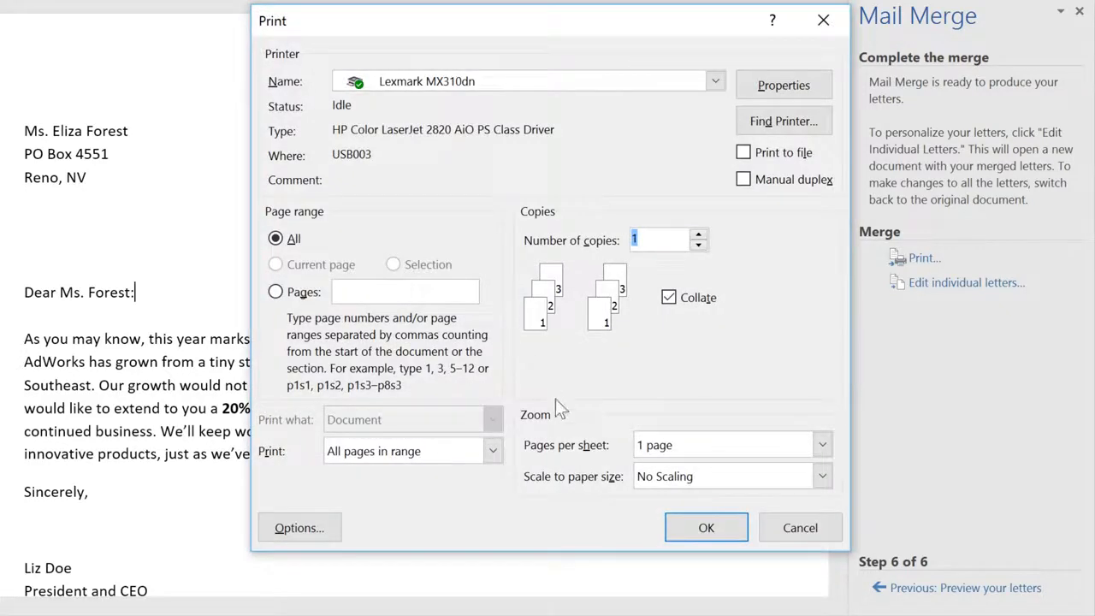
left_click(683, 527)
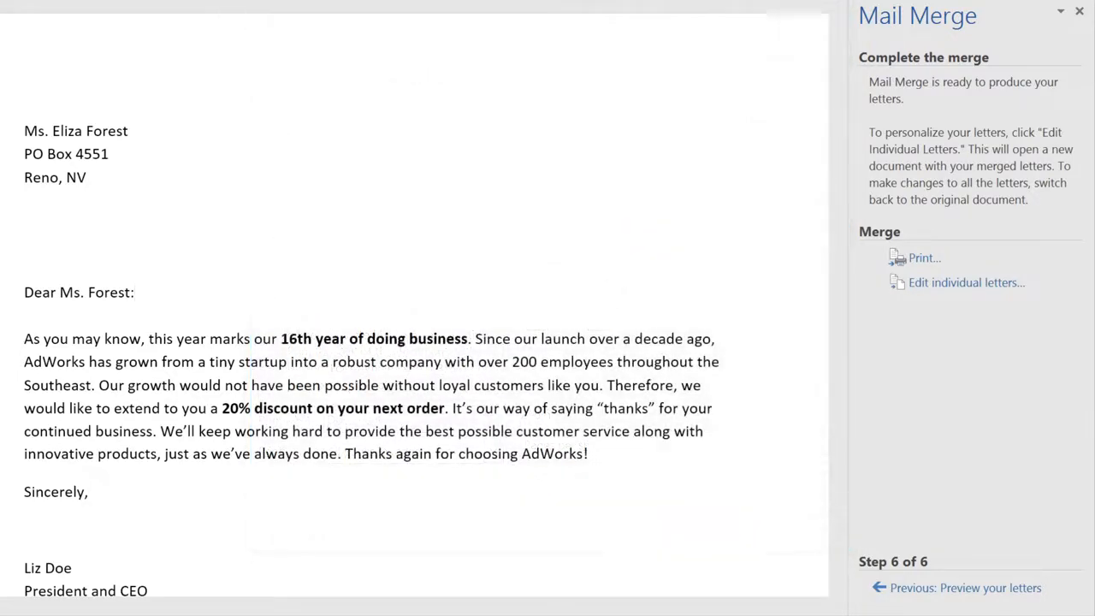